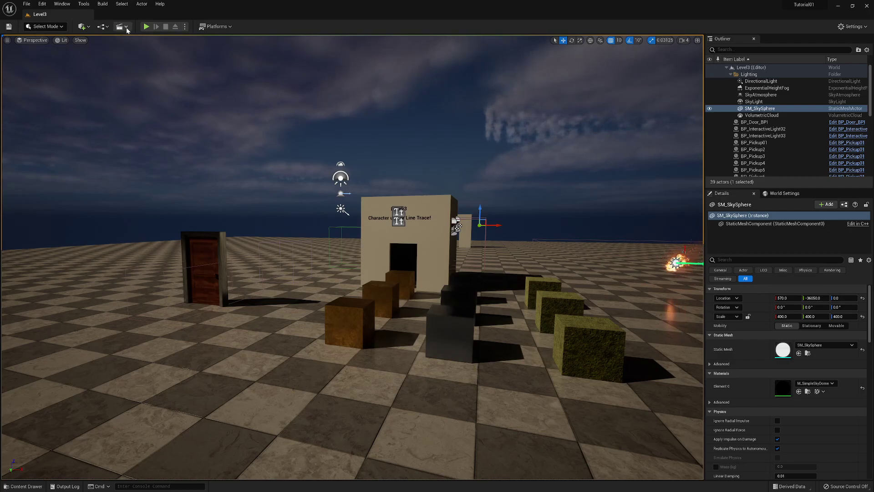
- Start adding a master sequence to the level and name it TuteSequence01
click(127, 29)
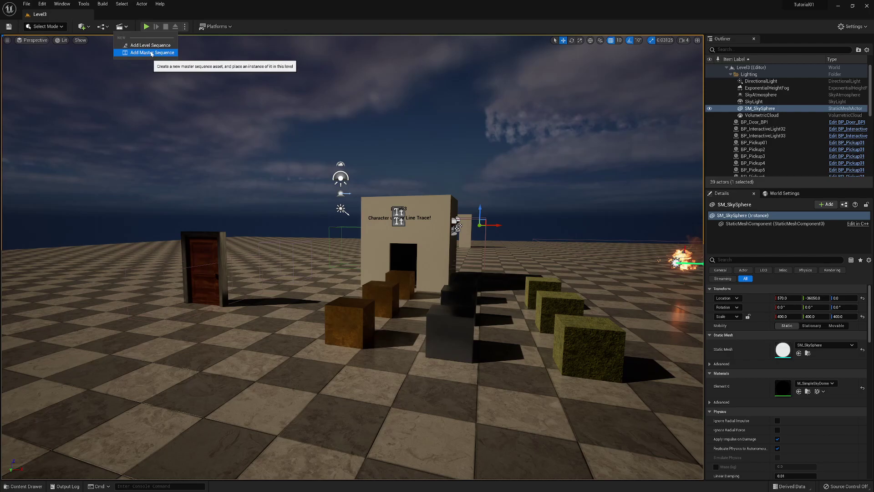
click(231, 9)
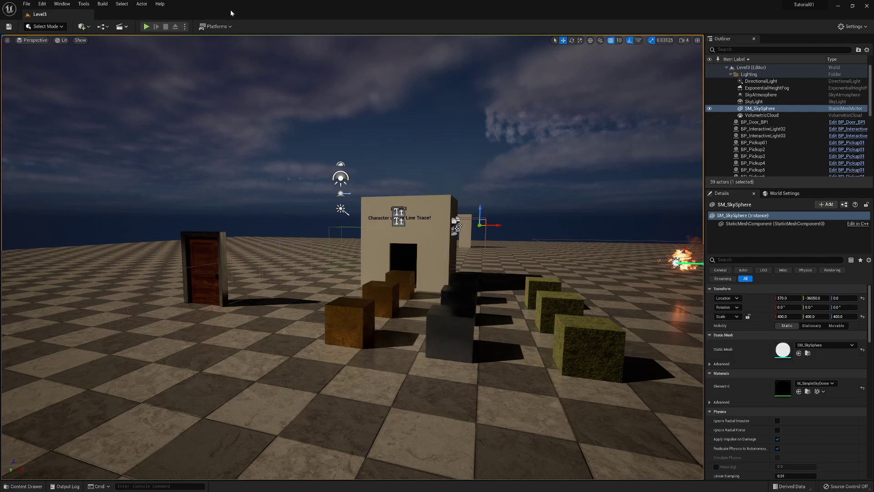
click(127, 27)
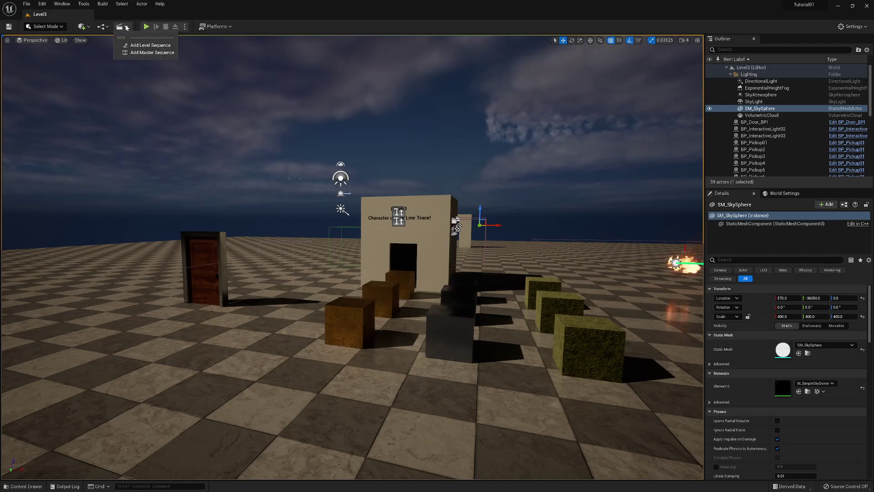
click(150, 54)
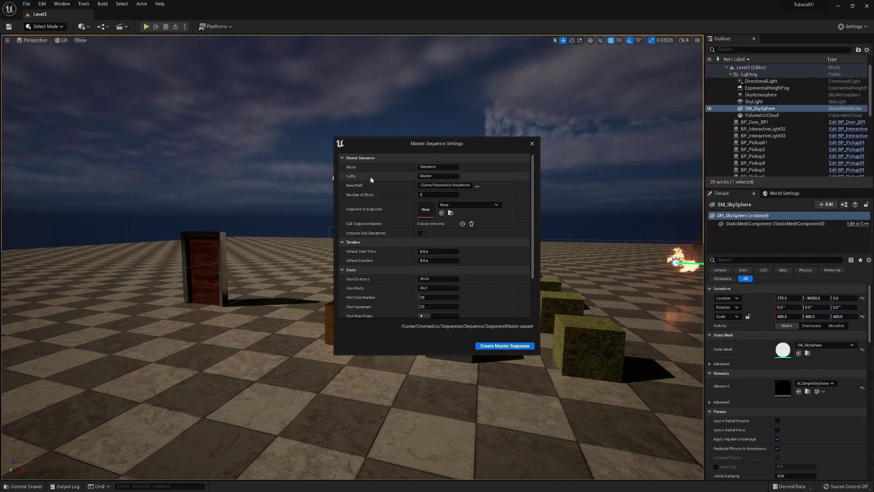
click(430, 167)
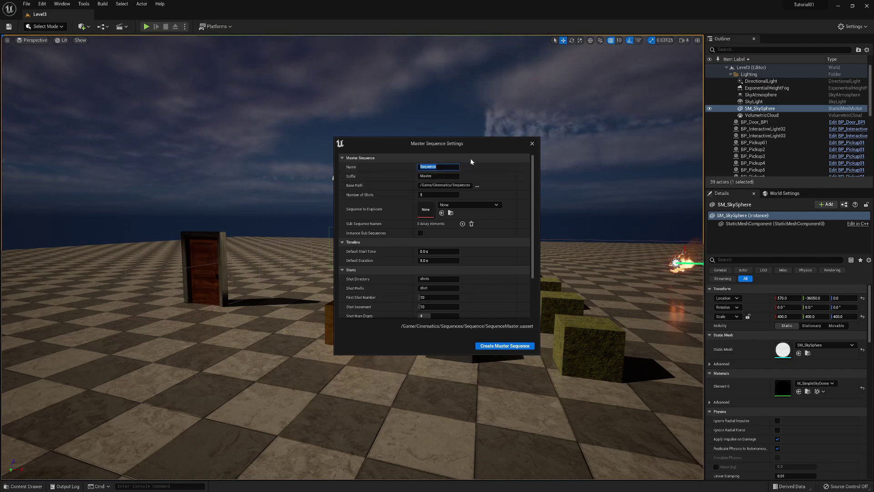
text(Tute)
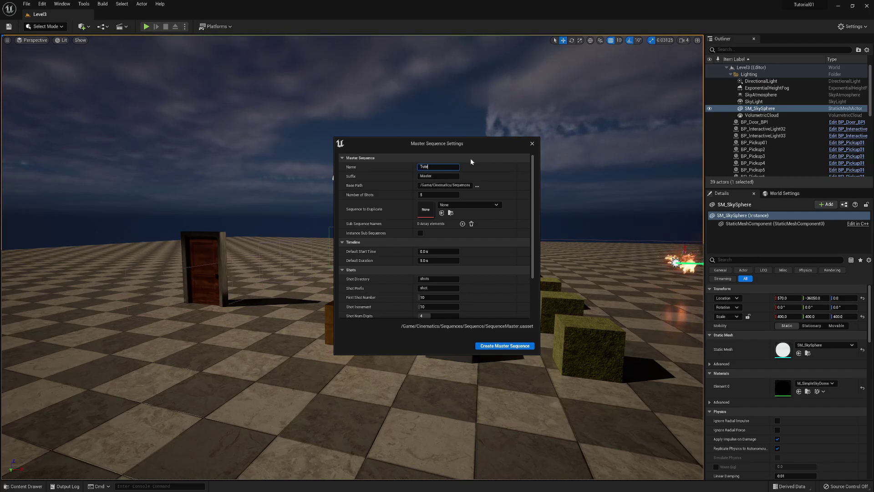
text(Sequence01)
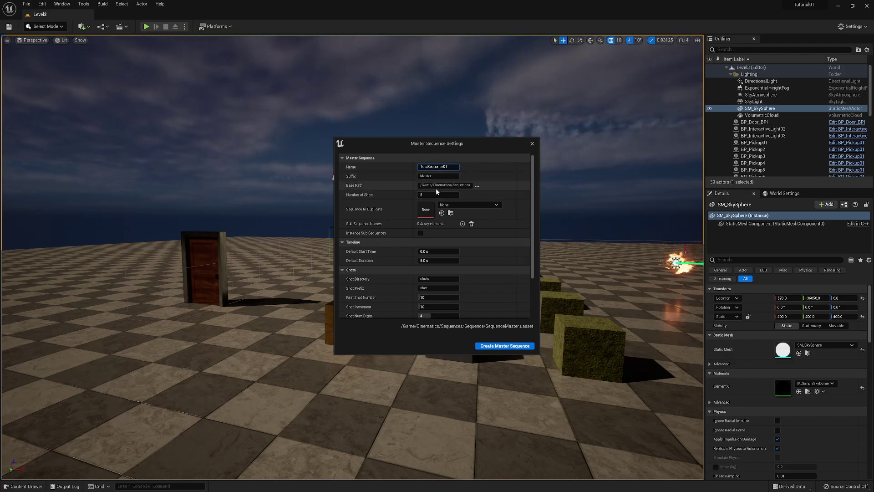
click(477, 187)
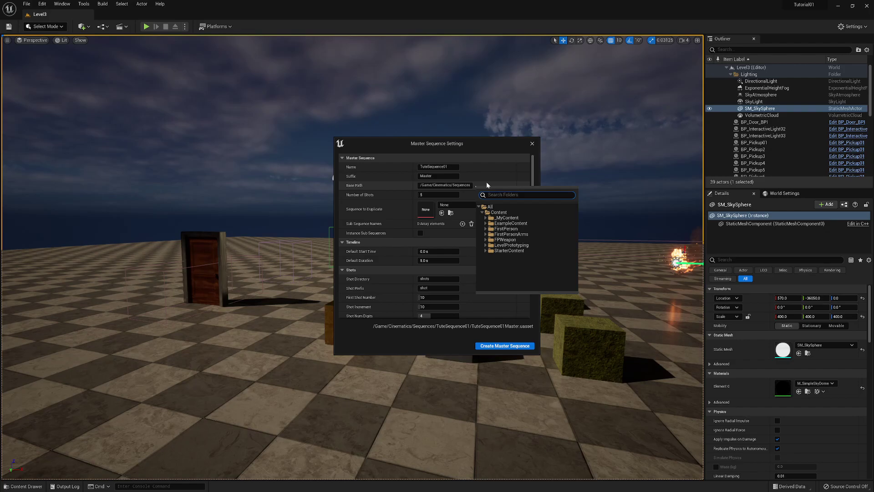
click(486, 219)
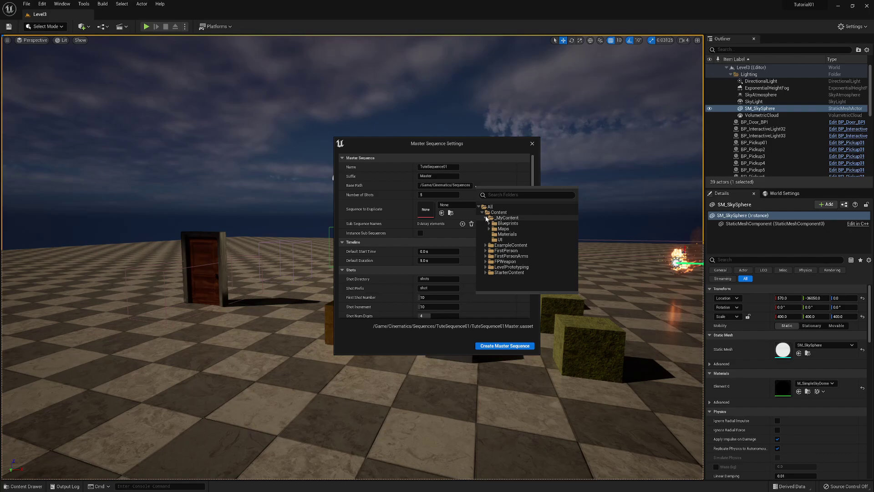
click(486, 219)
click(491, 143)
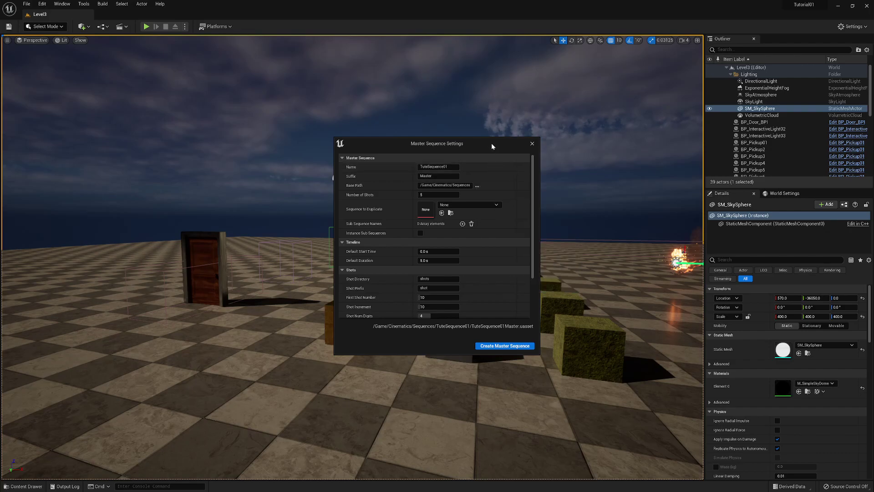
click(532, 144)
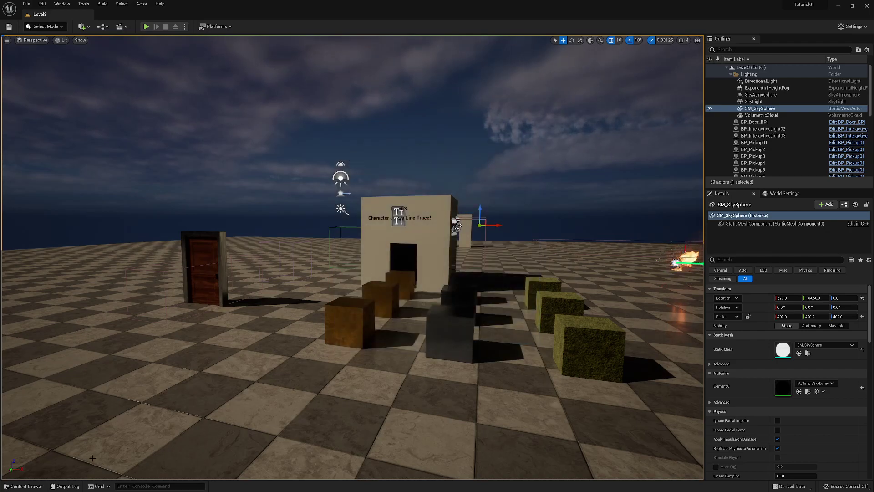
- Create a new folder named Sequences inside the _MyContent folder
click(26, 487)
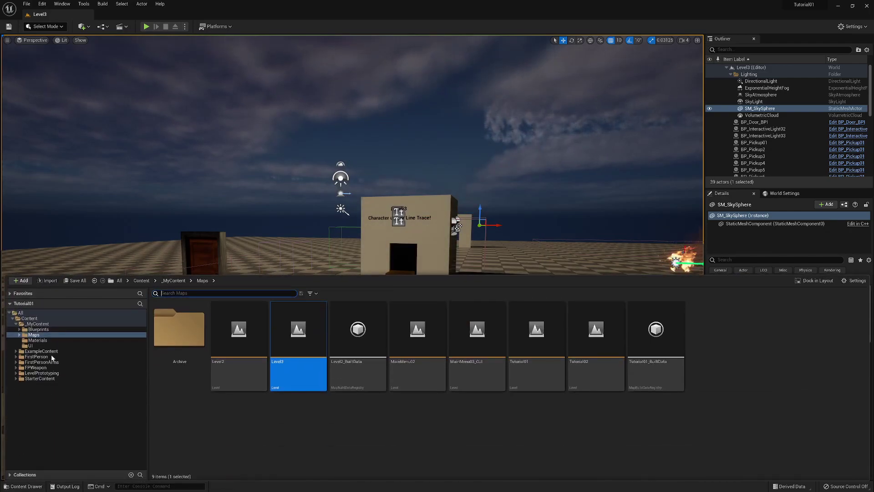
click(38, 325)
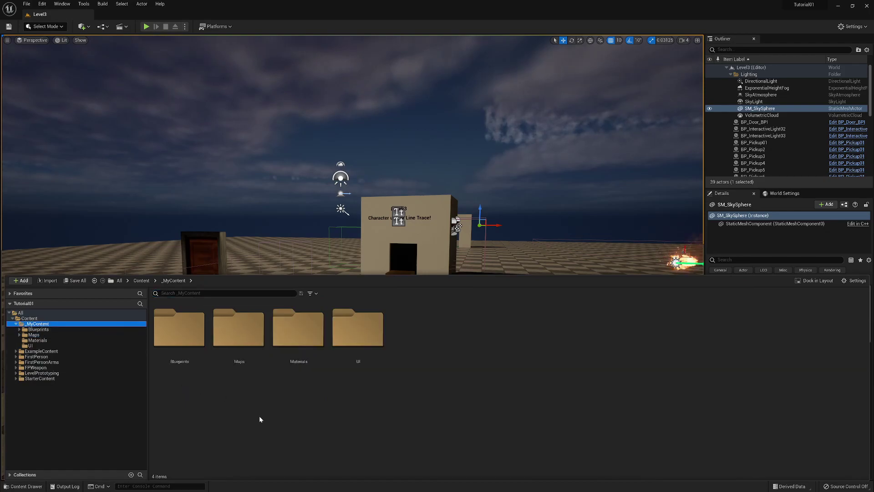
right_click(260, 418)
mouse_move(293, 371)
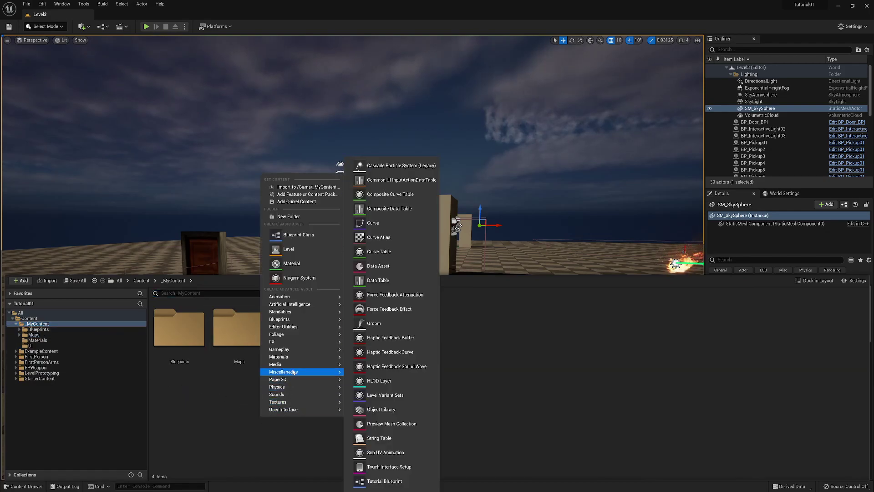
click(297, 217)
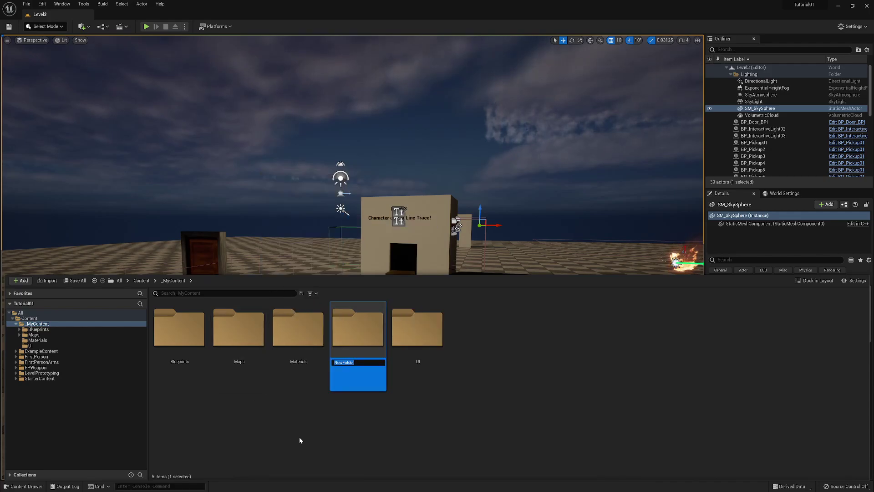
text(Seaq)
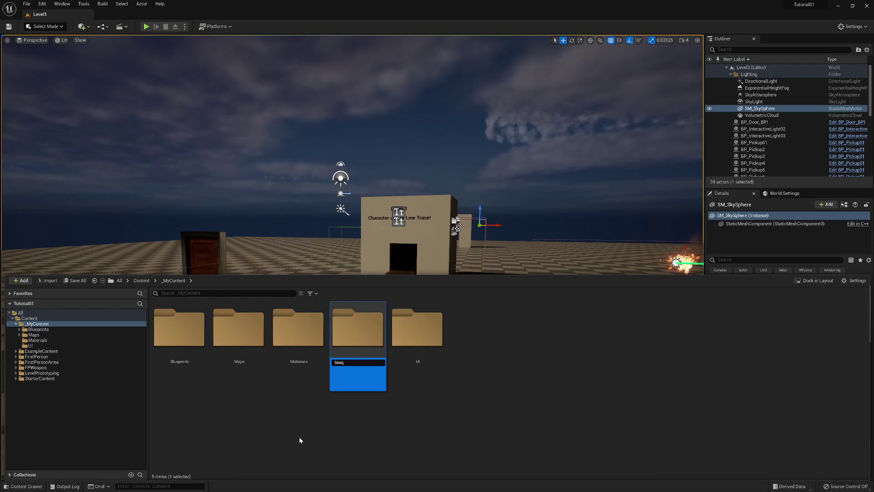
key(BackSpace)
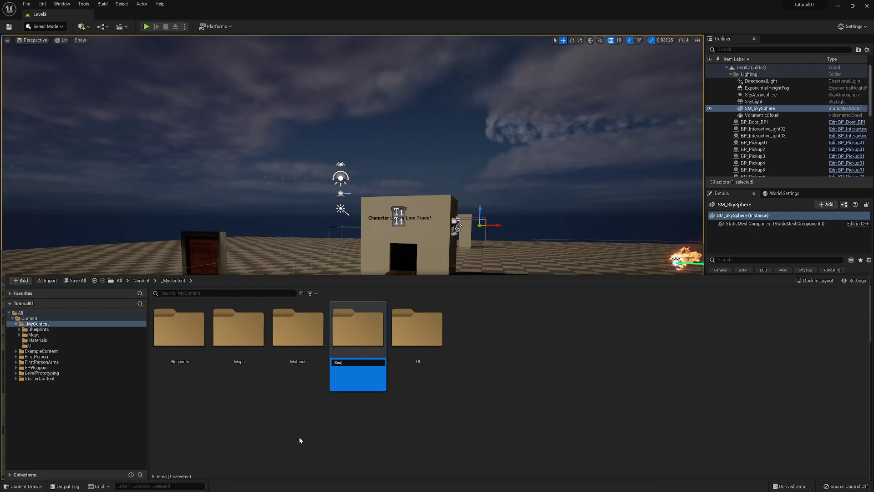
text(uence)
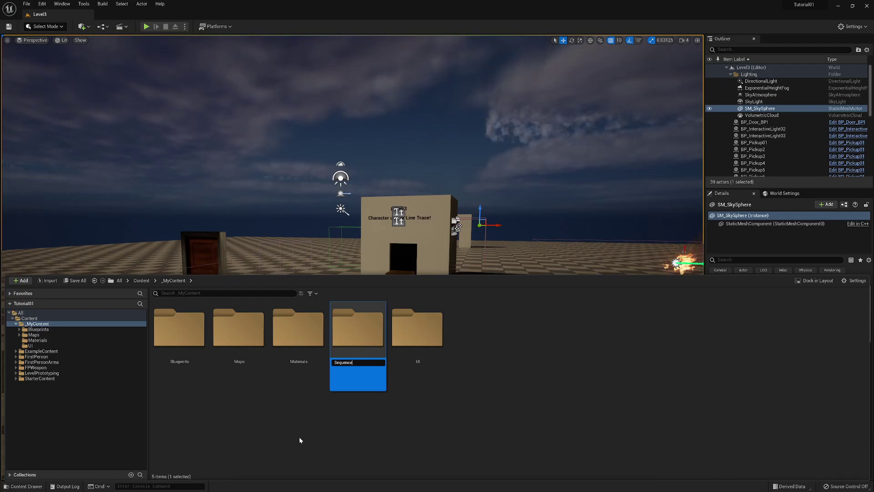
text(s)
key(Return)
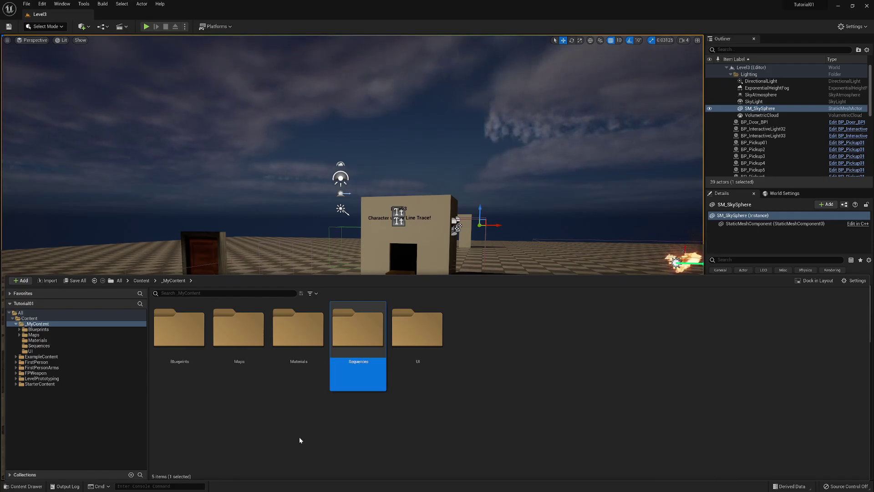
- Start adding the master sequence again and set its base path to the _MyContent/Sequences folder
click(121, 26)
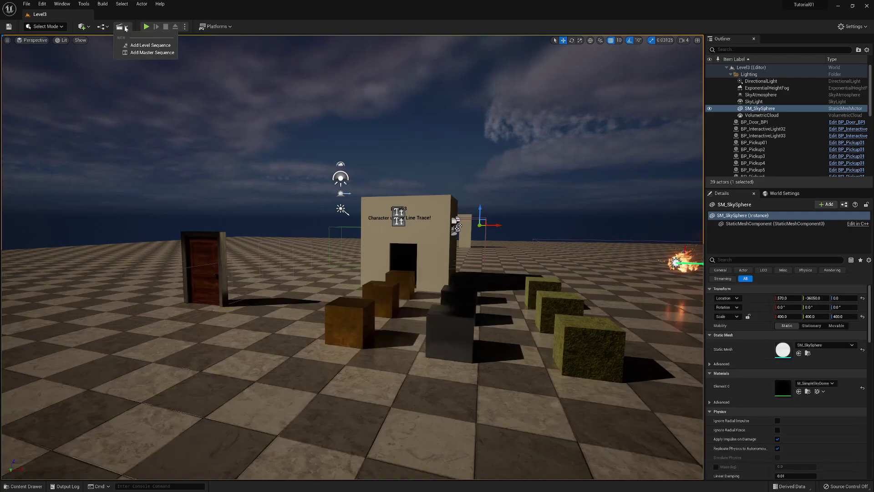
click(149, 52)
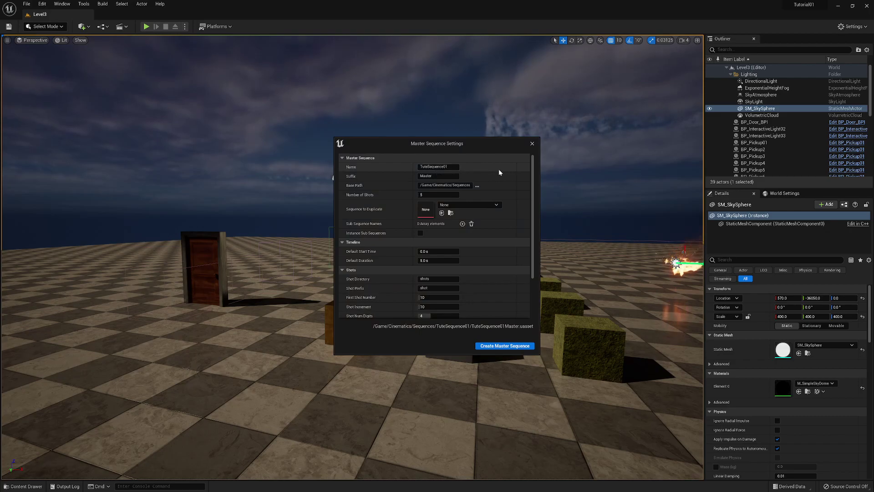
click(477, 187)
click(487, 217)
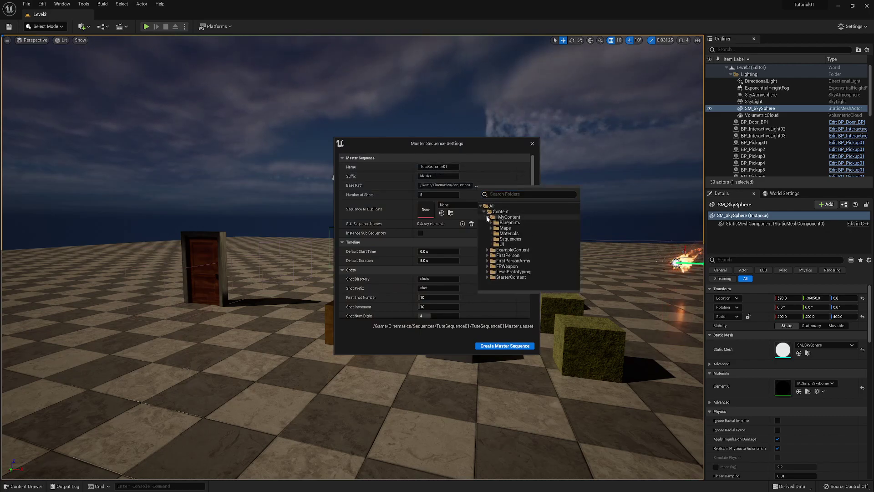
click(509, 239)
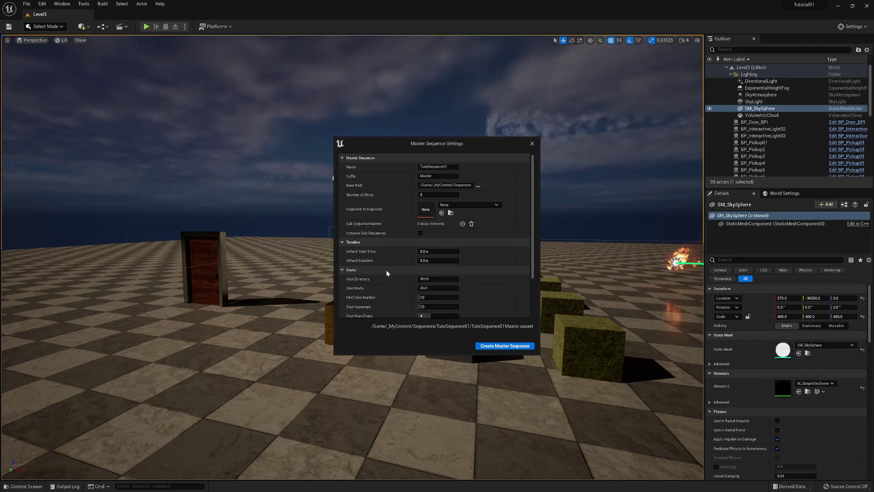
- Create the TuteSequence01 master sequence with 5 shots of 5.0 s each and the default shot naming settings
scroll(388, 275, down, 2)
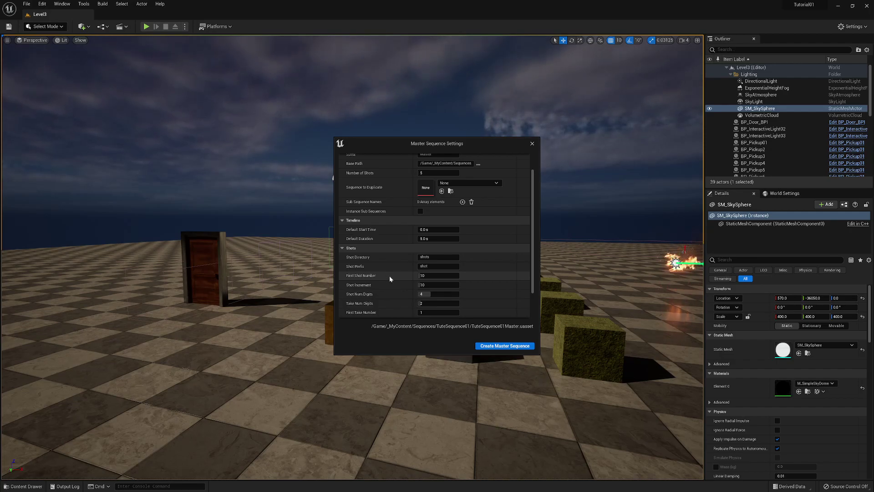
scroll(390, 279, down, 1)
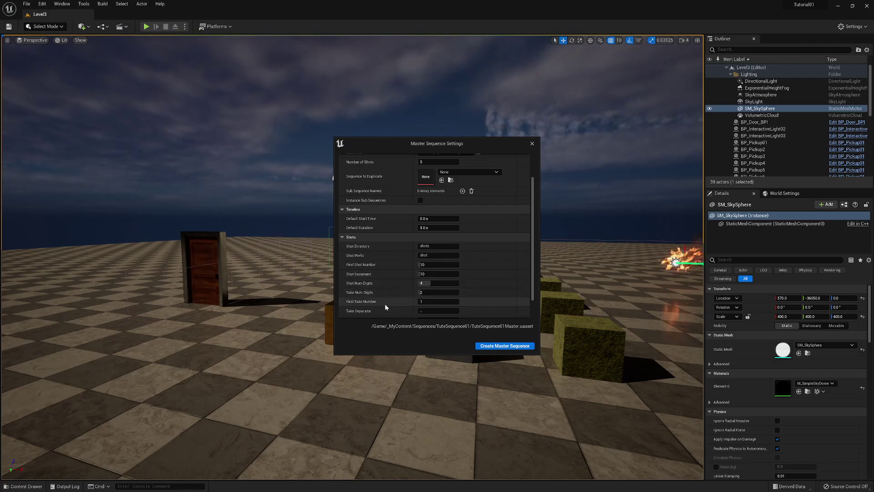
scroll(384, 305, down, 1)
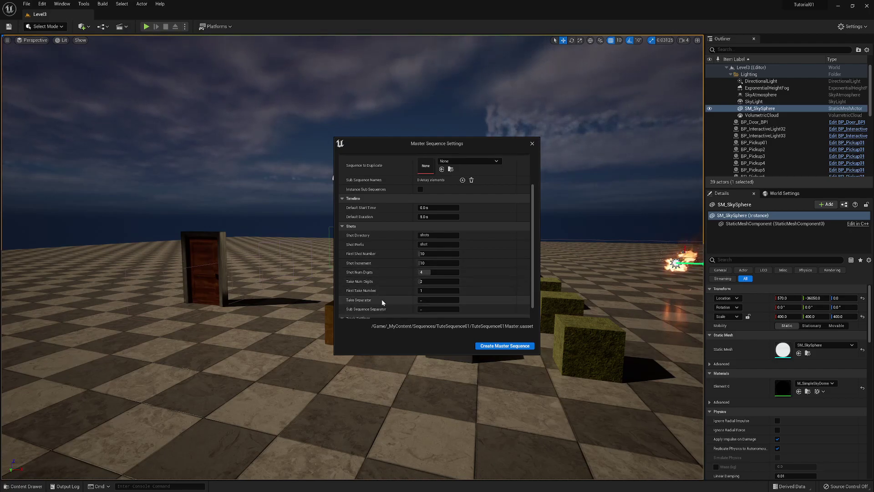
scroll(382, 300, down, 1)
scroll(395, 300, down, 1)
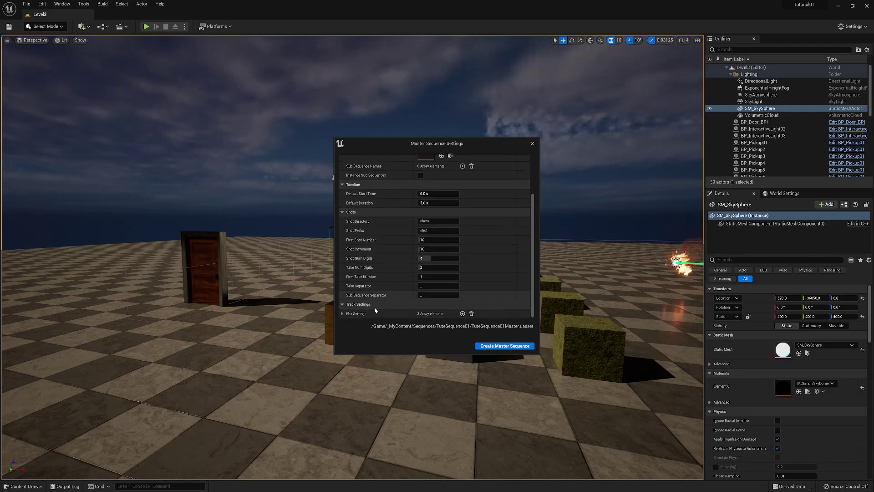
scroll(381, 308, up, 1)
scroll(381, 308, up, 4)
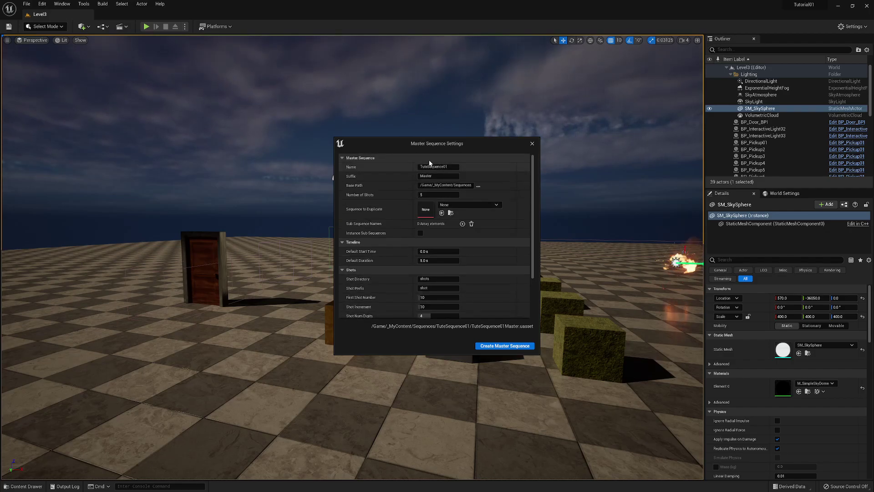
click(509, 346)
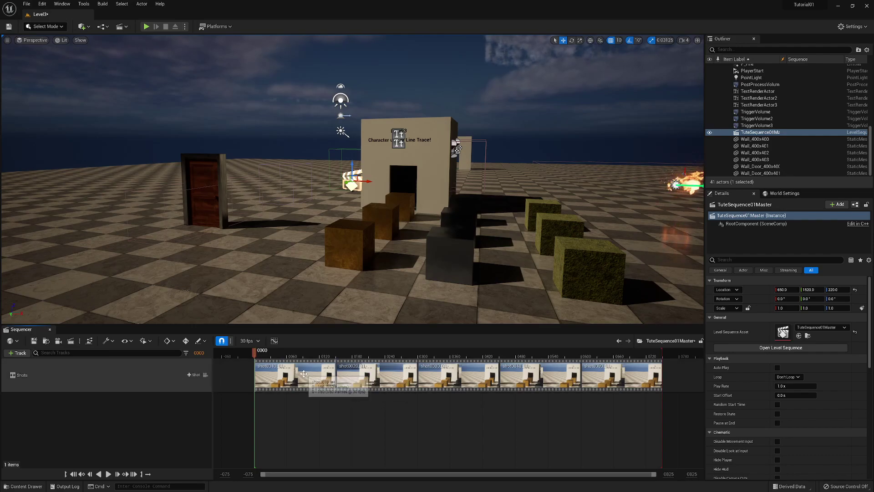
- Move the first shot, shot0010_01, onto its own row below the other shots, and try shifting the second shot to overlap it
click(358, 375)
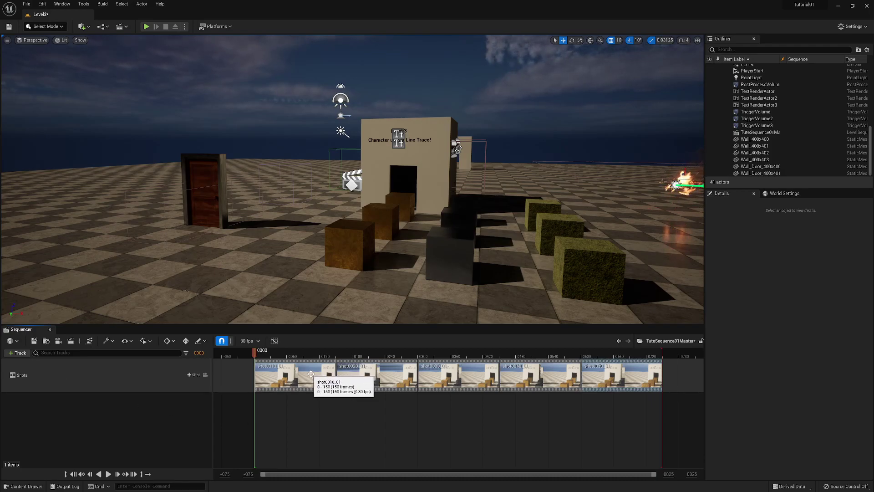
drag(311, 374, 311, 416)
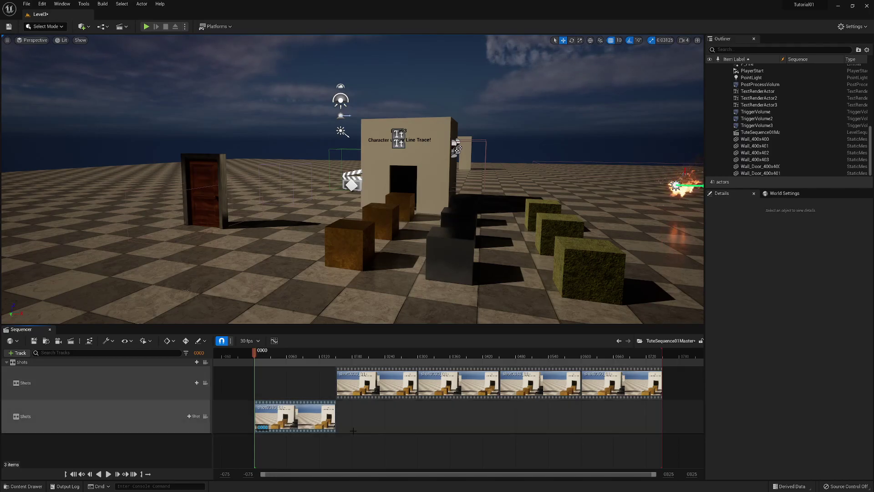
drag(387, 382, 330, 376)
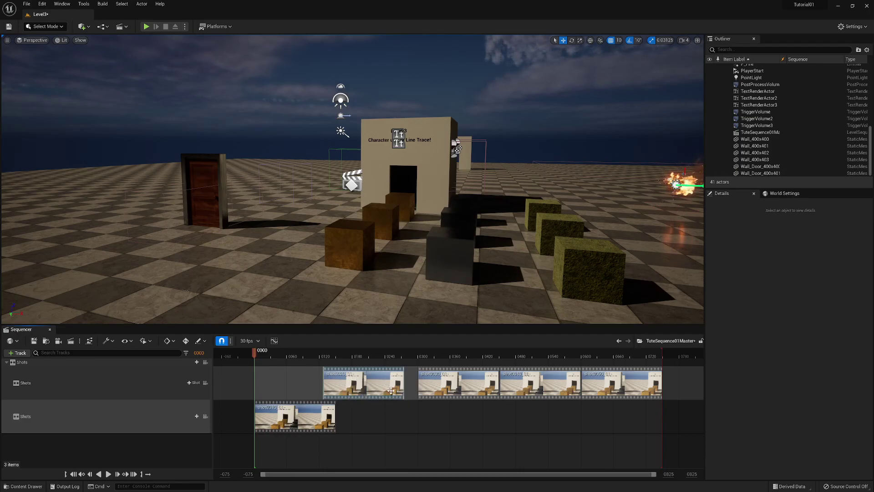
drag(444, 384, 413, 385)
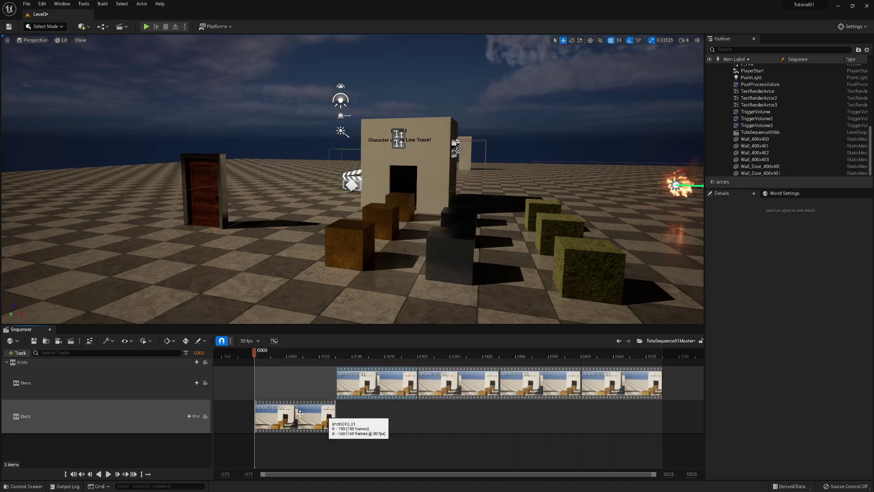
- Check which track types can be added to the master sequence, and open the first shot's own sequence
click(19, 353)
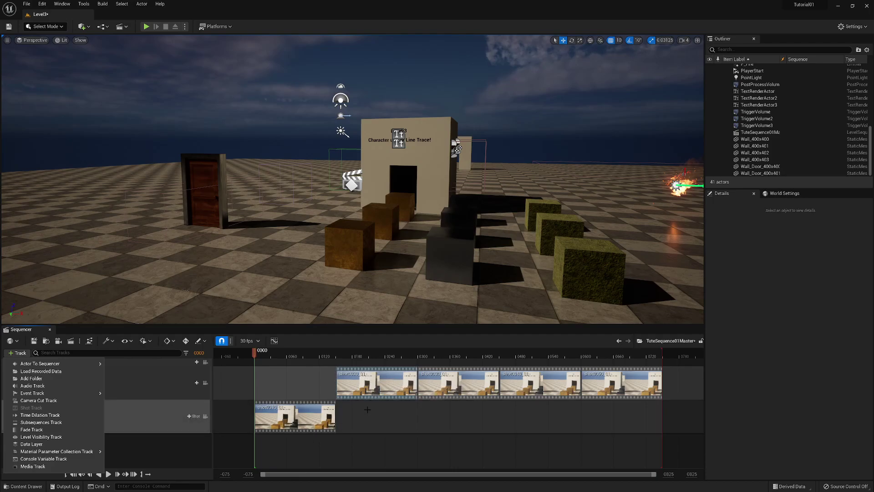
click(296, 383)
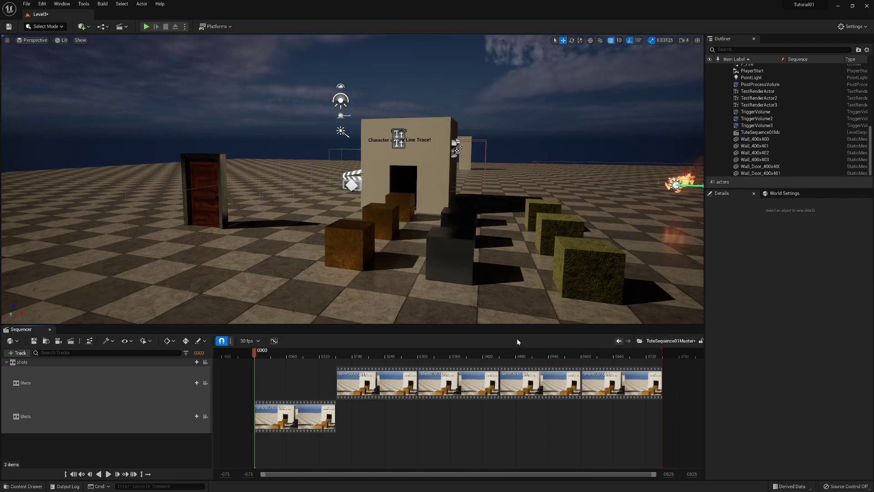
double_click(296, 413)
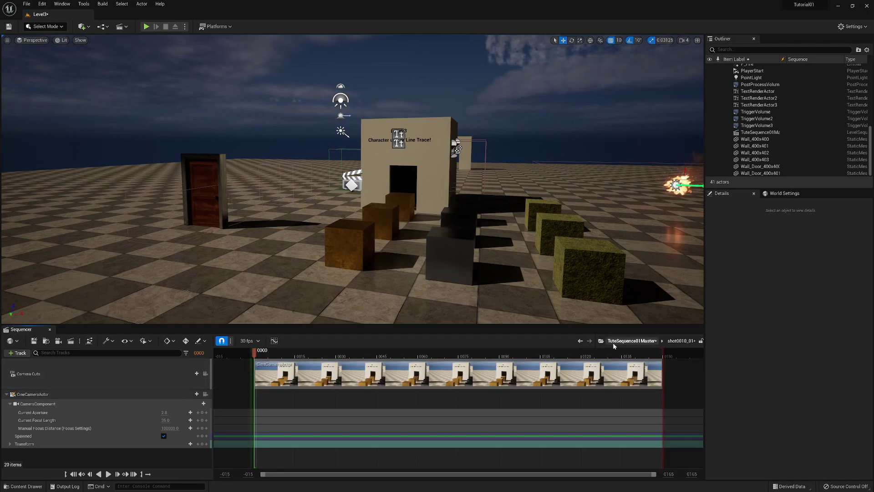